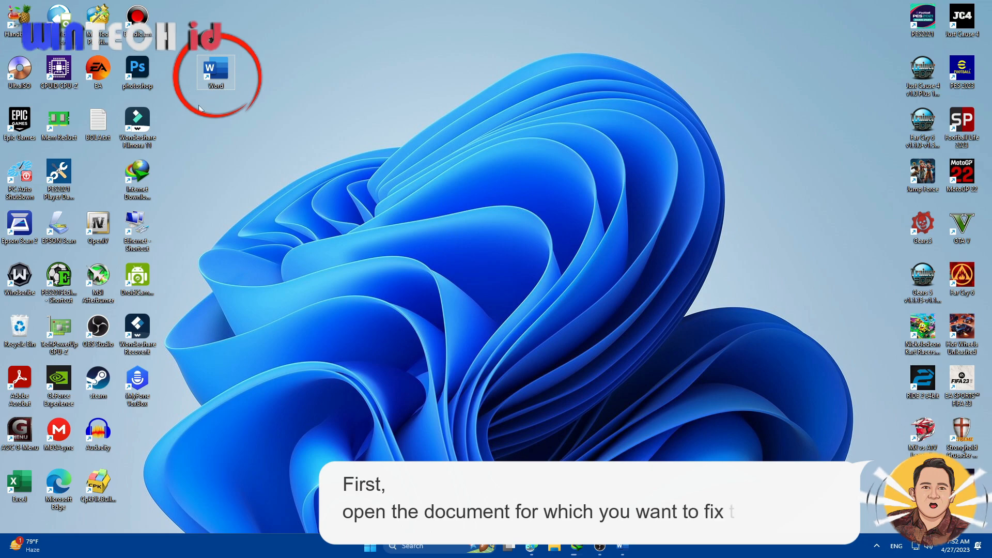
Start Word and load spasi berantakan.docx from Recent, selecting its text and placing the cursor
double_click(218, 70)
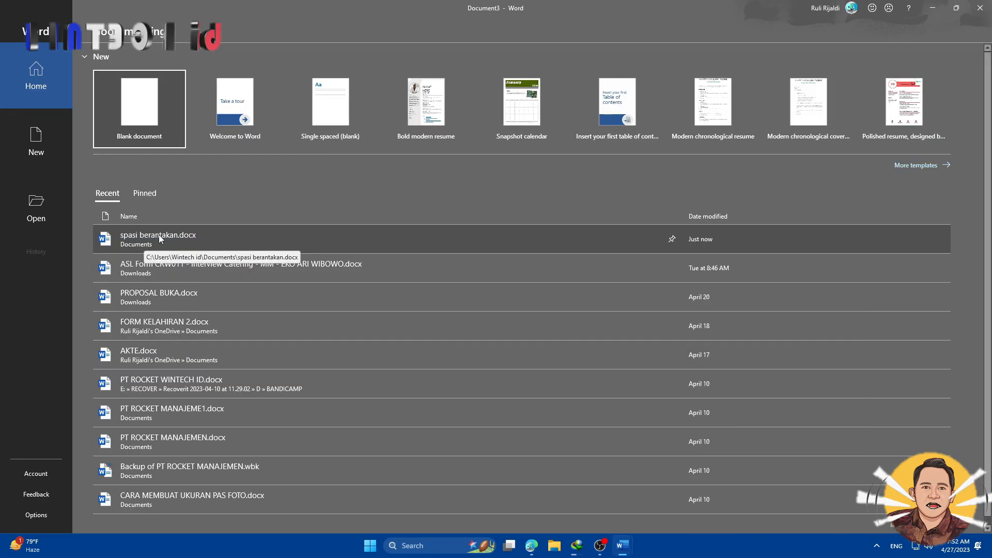
left_click(144, 116)
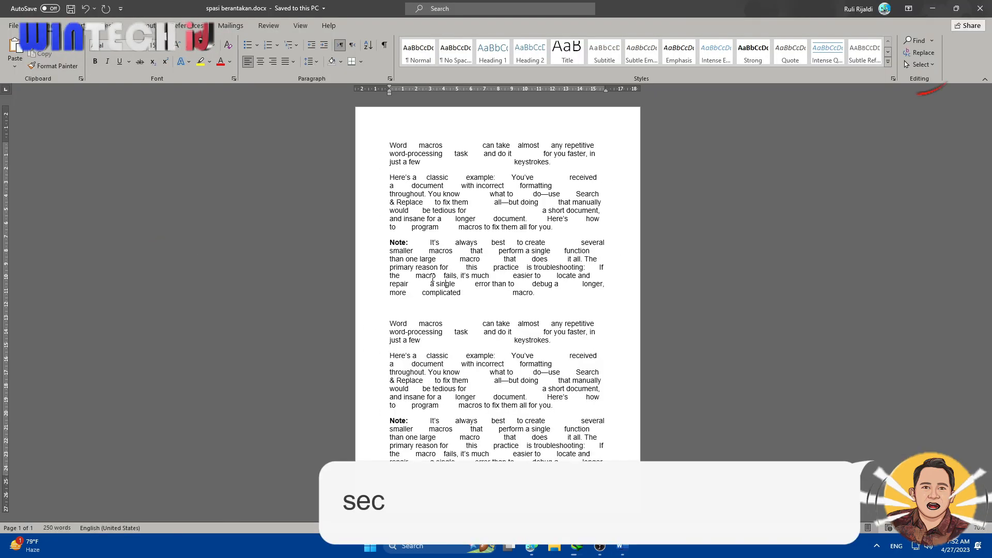
key("ctrl+a")
left_click(494, 269)
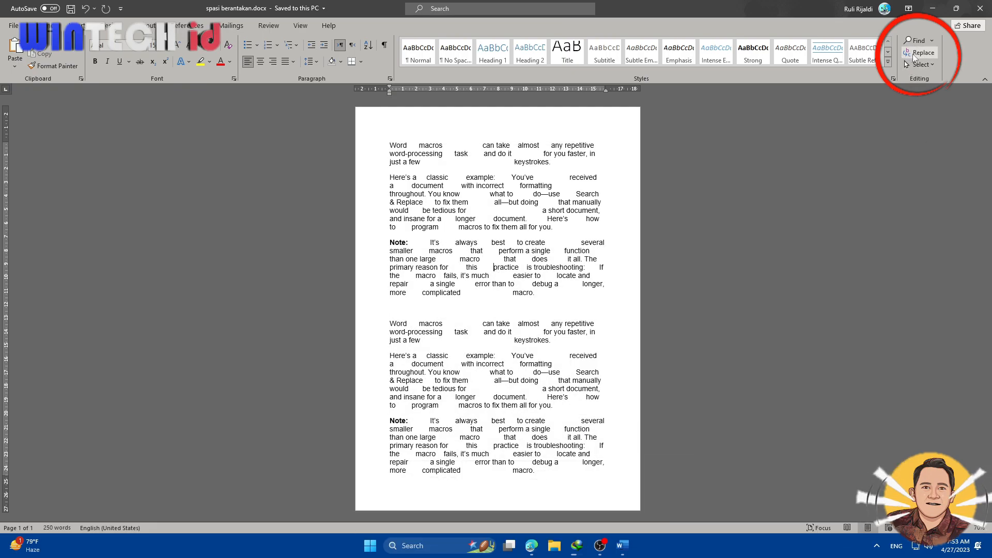
Bring up Find and Replace moved off the text, with two spaces to find and the Replace with field active
left_click(923, 53)
left_click_drag(673, 169, 757, 203)
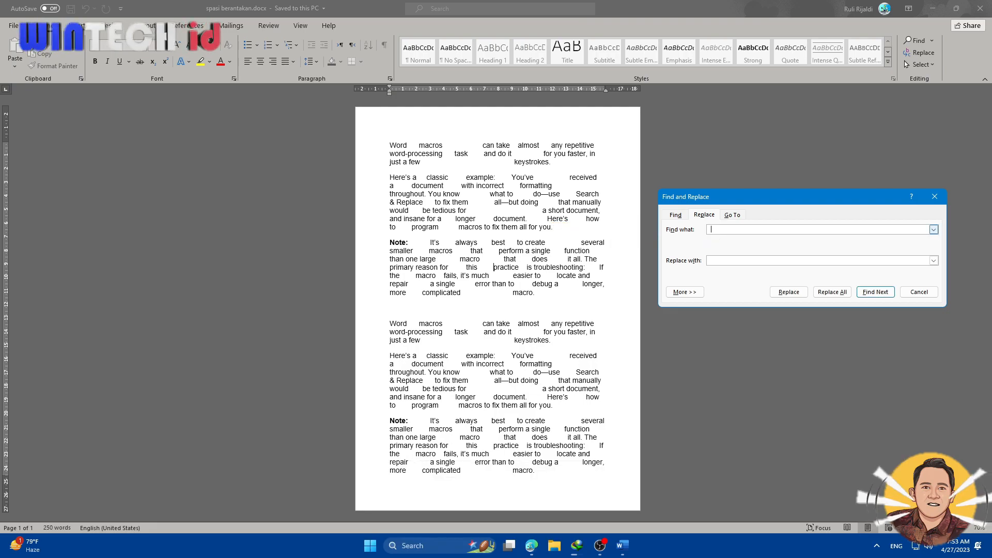
left_click(723, 262)
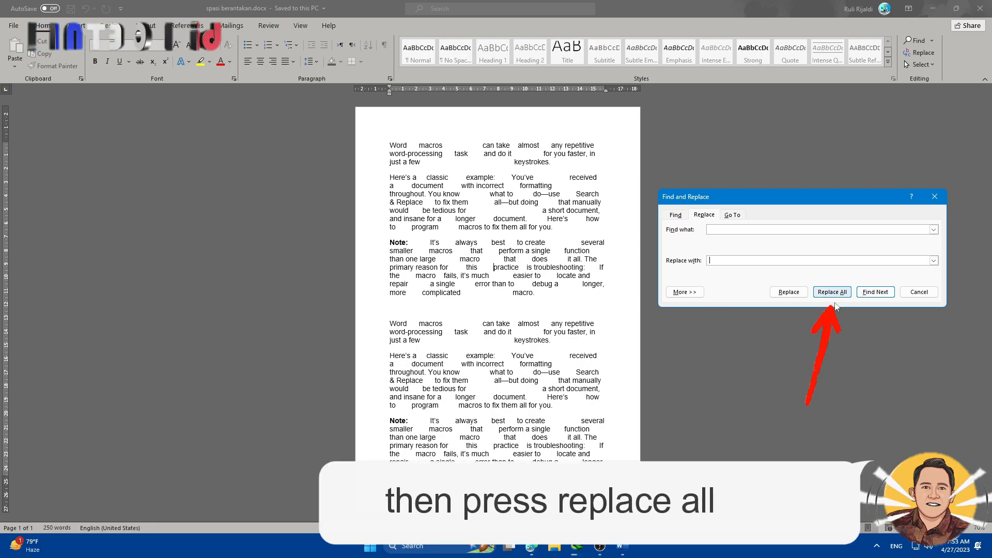
Run Replace All repeatedly (668, then down to 14, 4, 0 replacements) until no double spaces remain
left_click(834, 294)
key("Return")
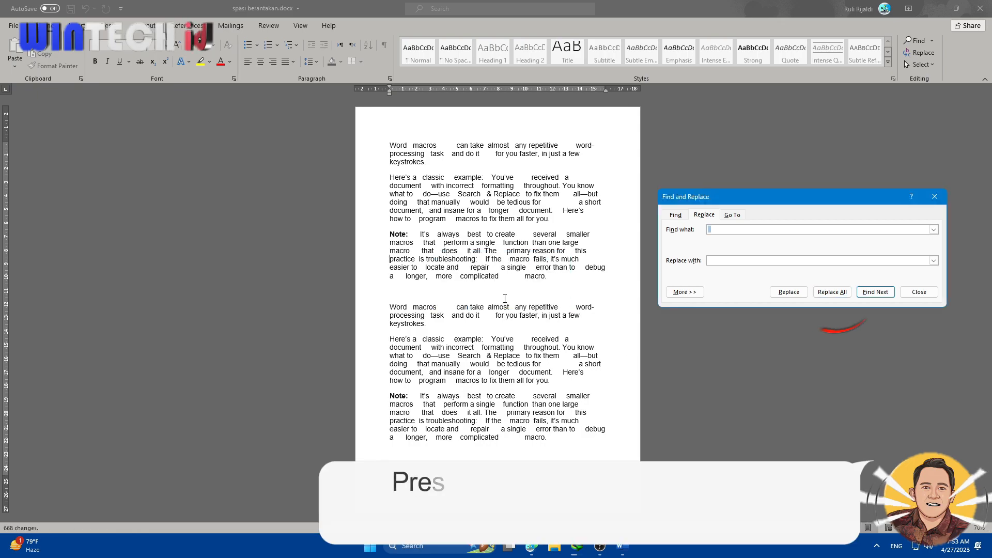
left_click(842, 295)
key("Return")
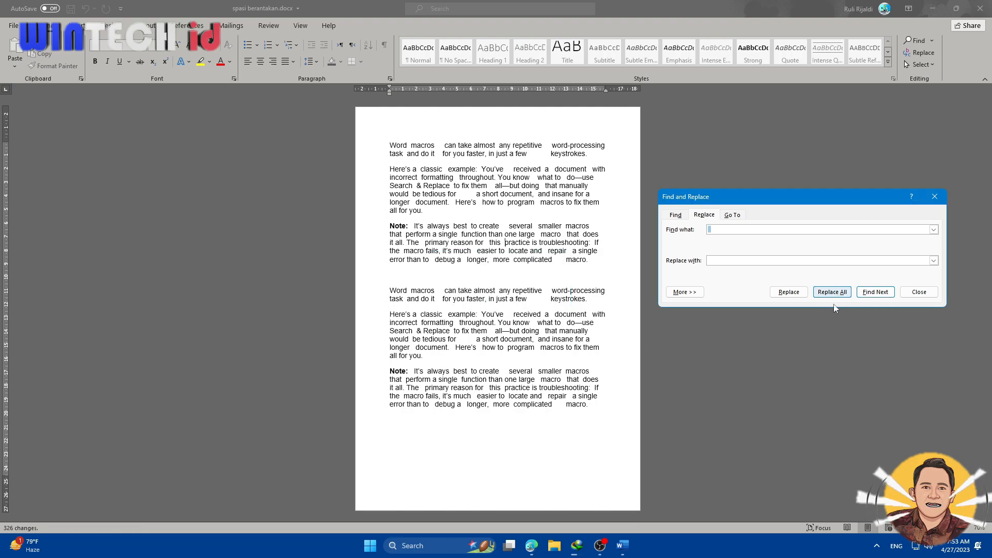
left_click(843, 295)
key("Return")
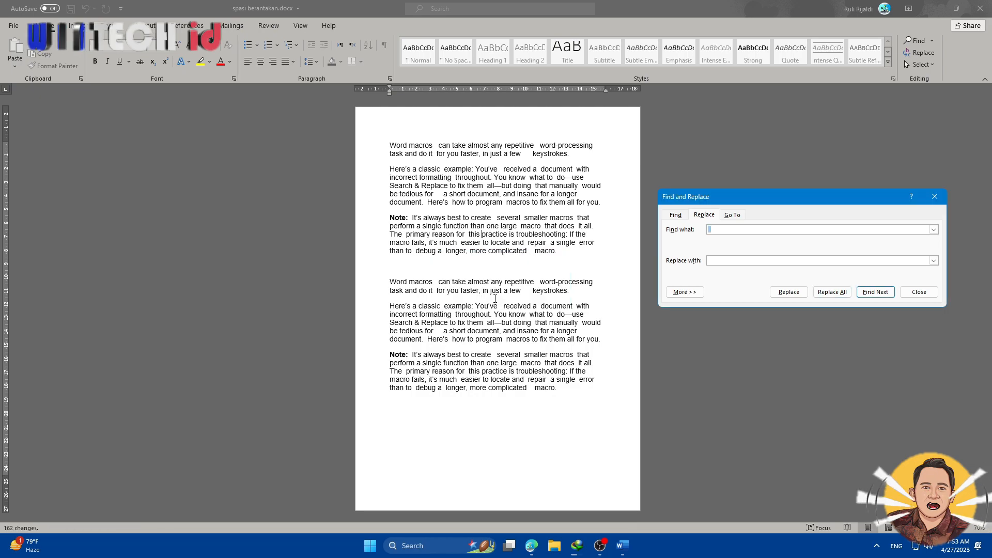
left_click(832, 299)
left_click(508, 307)
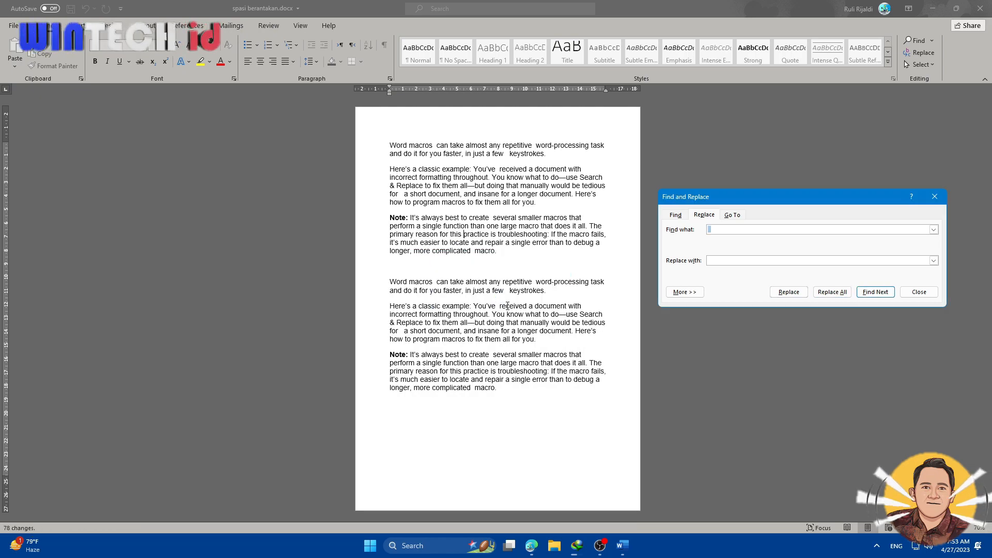
left_click(844, 297)
left_click(506, 301)
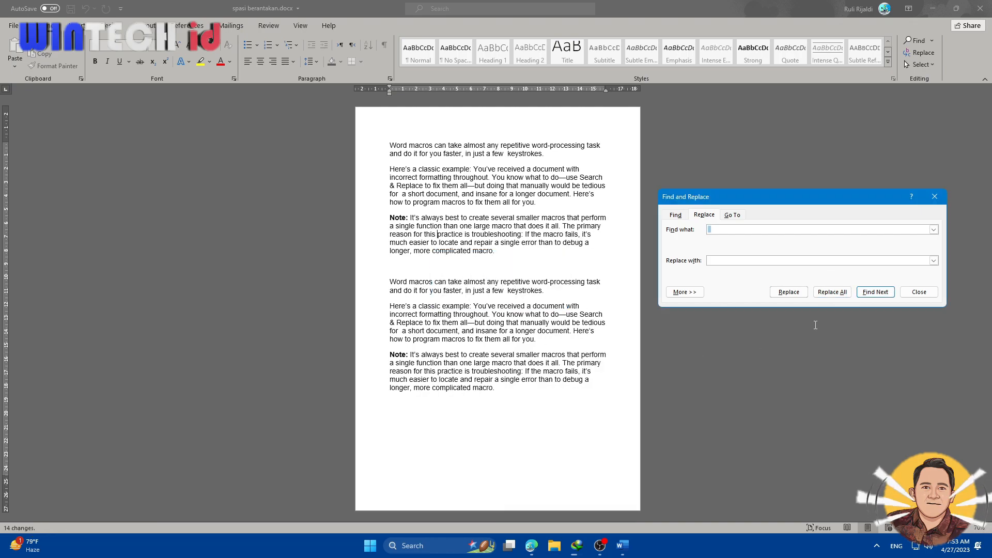
left_click(830, 296)
left_click(500, 302)
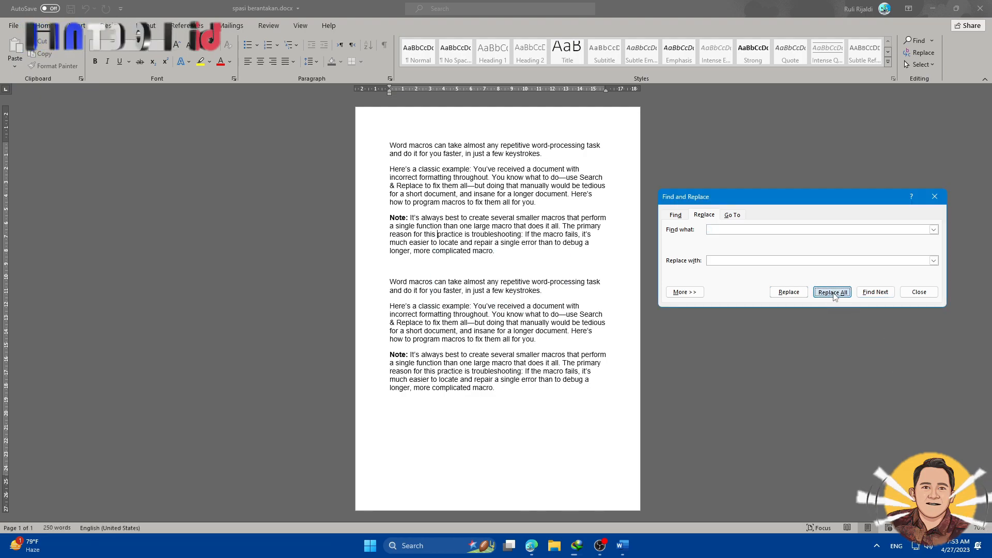
left_click(828, 293)
left_click(505, 302)
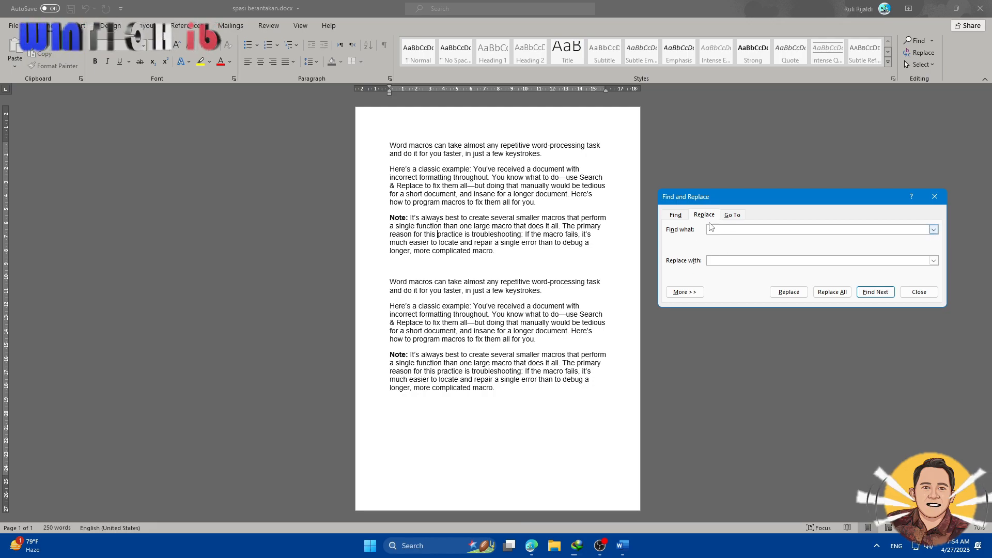
left_click(718, 261)
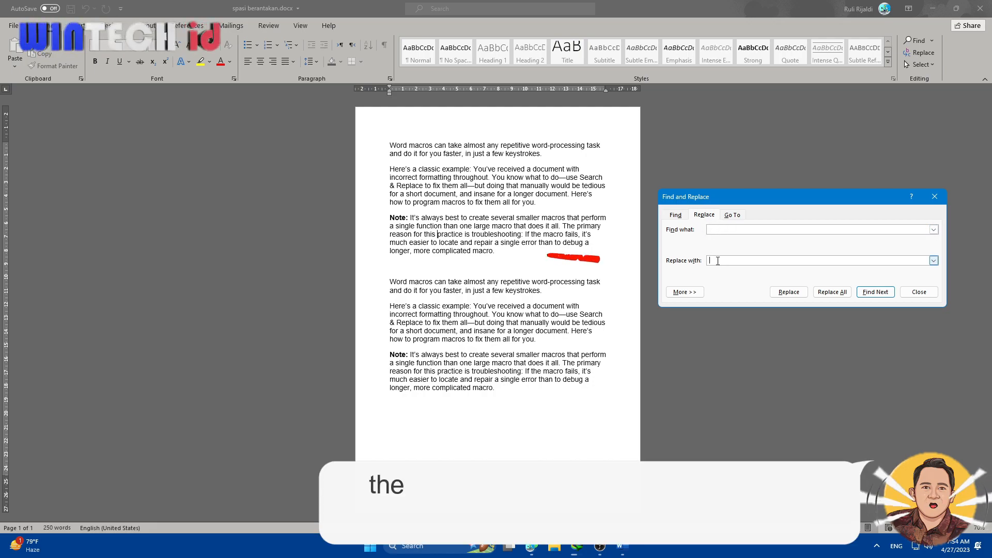
left_click(834, 297)
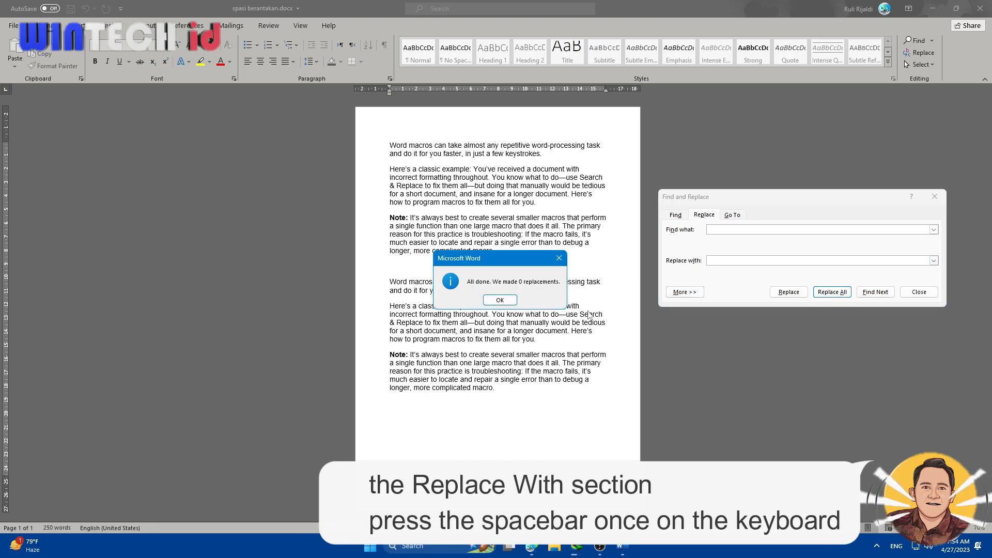
left_click(497, 304)
left_click(830, 296)
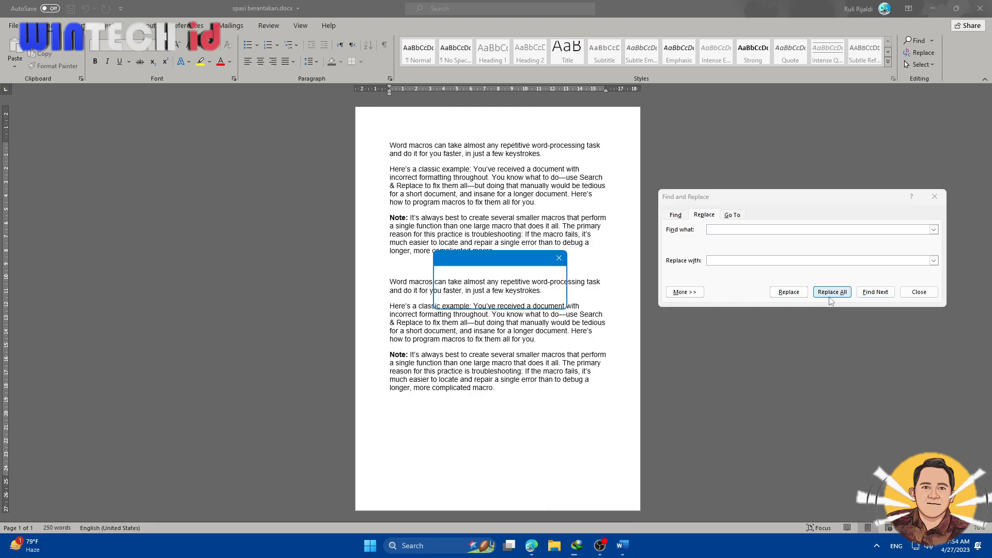
left_click(501, 304)
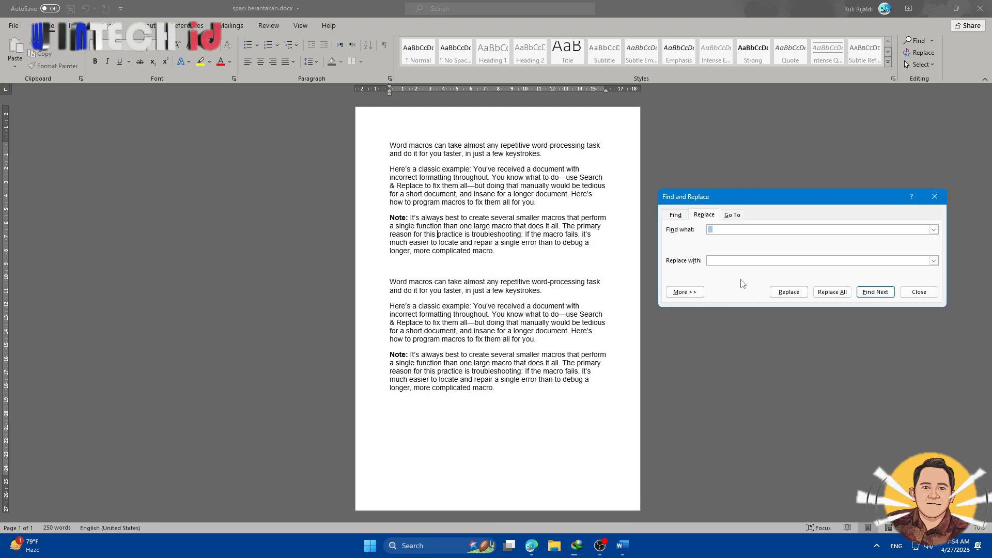
Close the Find and Replace dialog, leaving the evenly single-spaced document
left_click(920, 291)
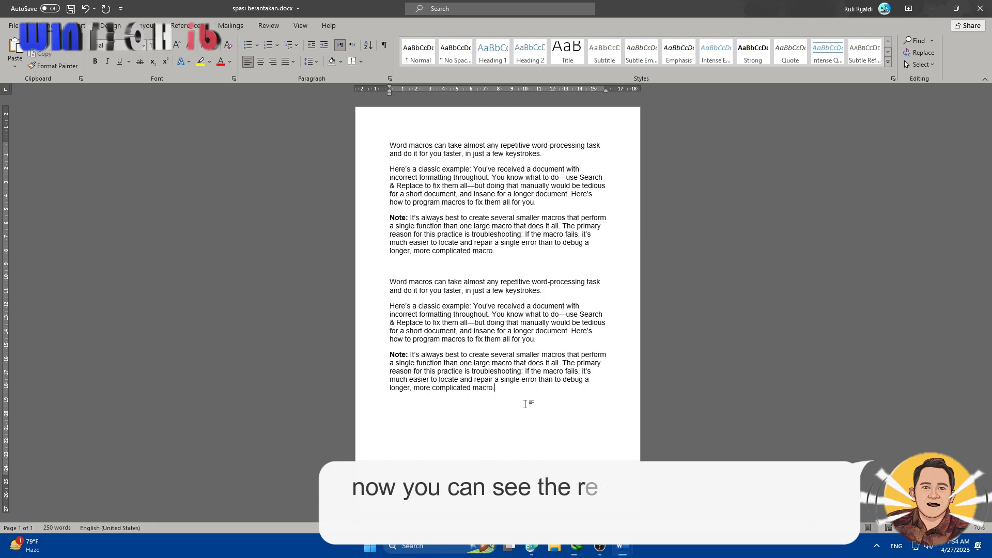